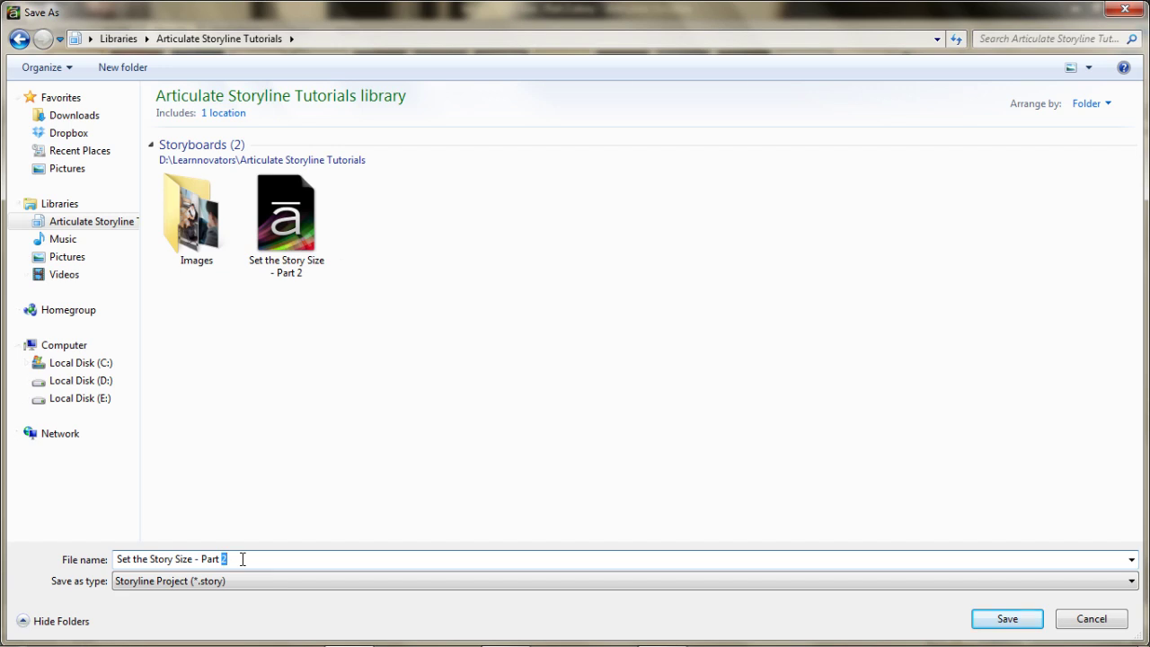
Save the project as 'Design the Screen - Part 1.story' in the Tutorials Storyboards folder
text(2D)
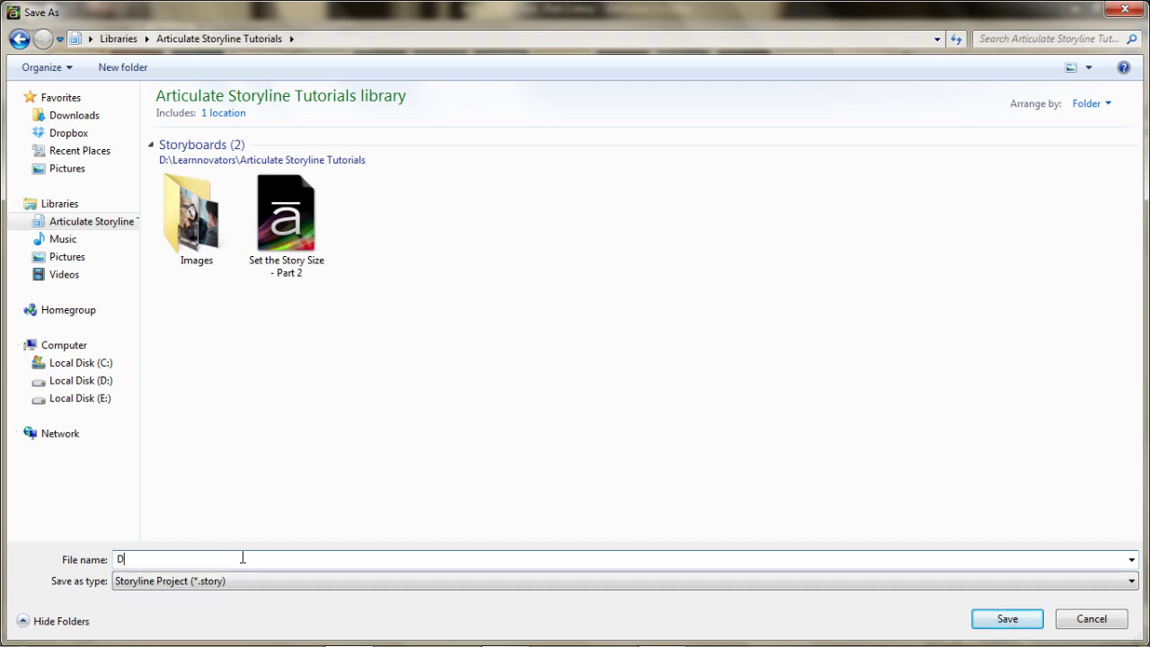
text(esign the Scr)
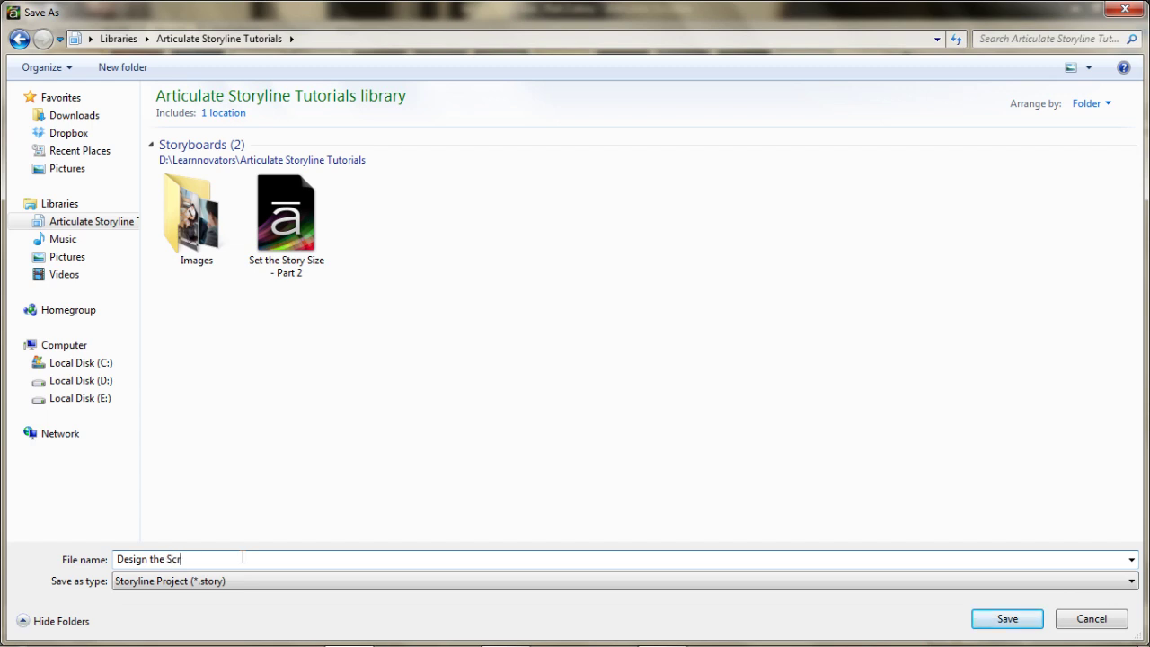
text(een - Part 1)
key(Return)
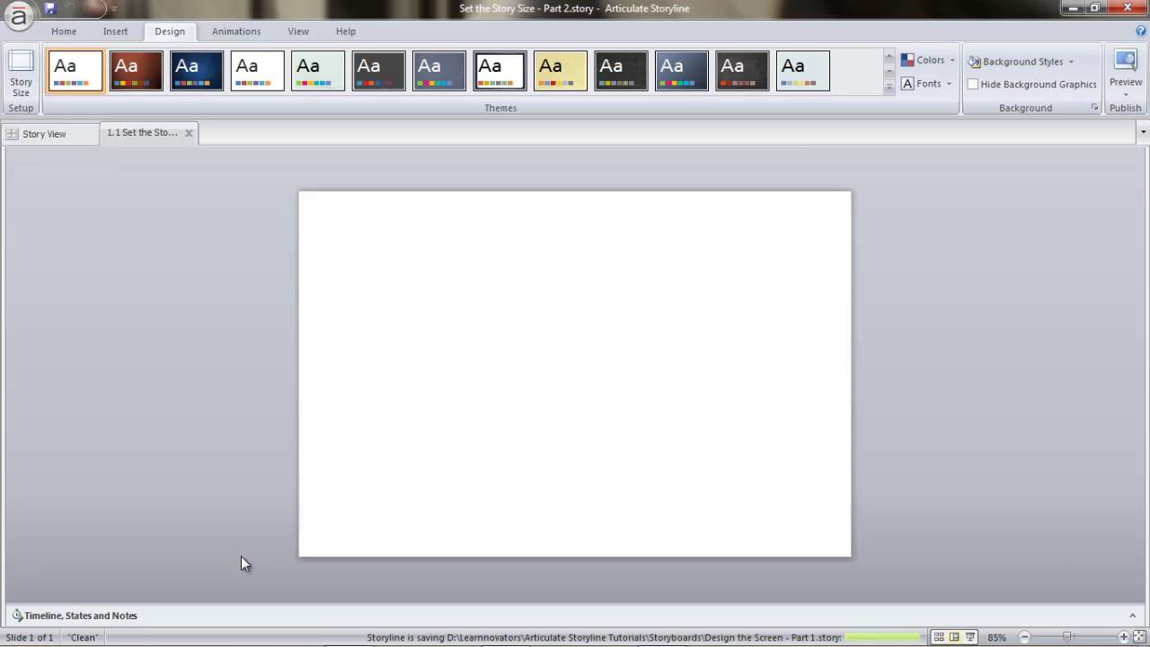
Unlock the aspect ratio and set a custom story size of 1006 × 582
click(24, 87)
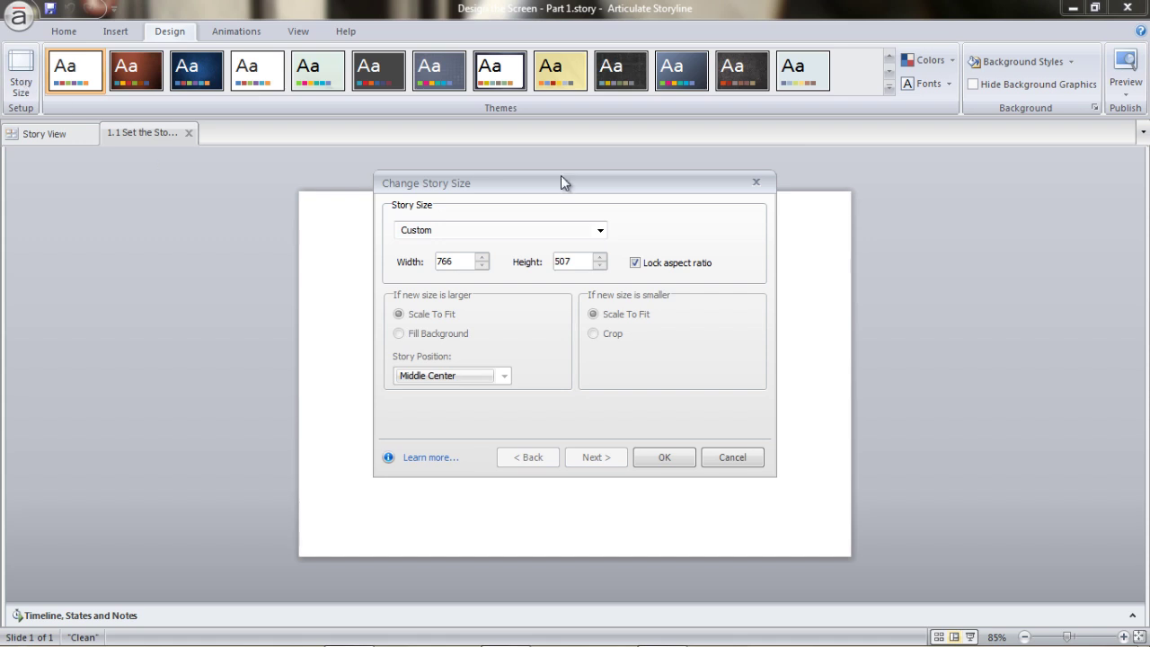
click(635, 263)
double_click(469, 260)
text(1006)
double_click(576, 261)
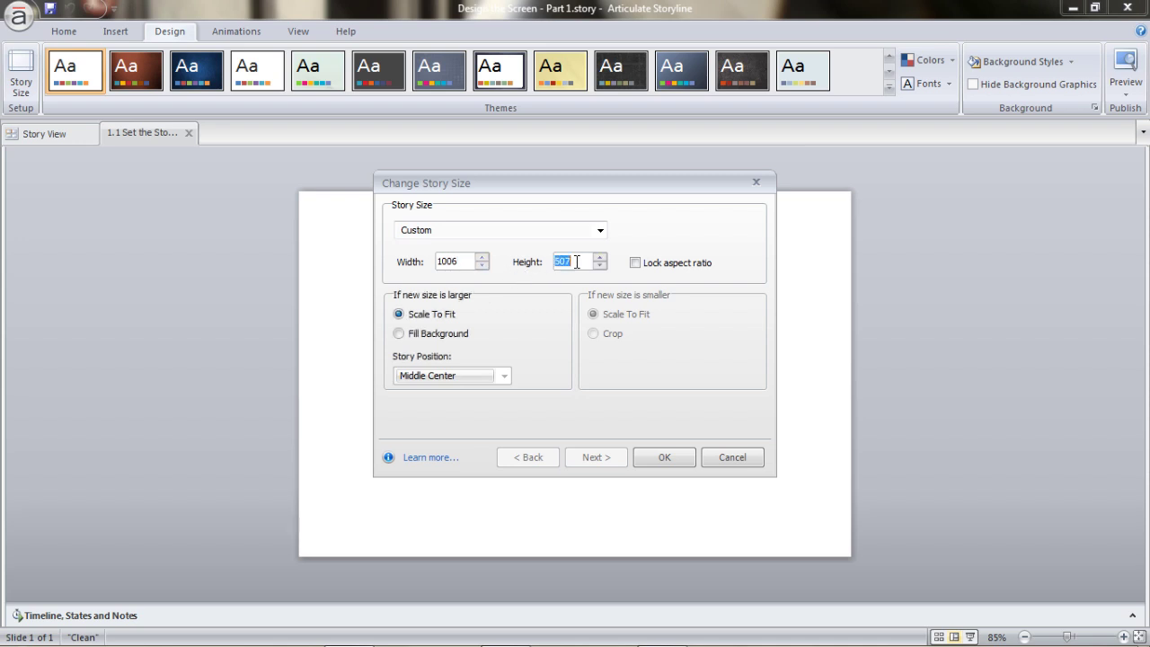
text(582)
click(664, 457)
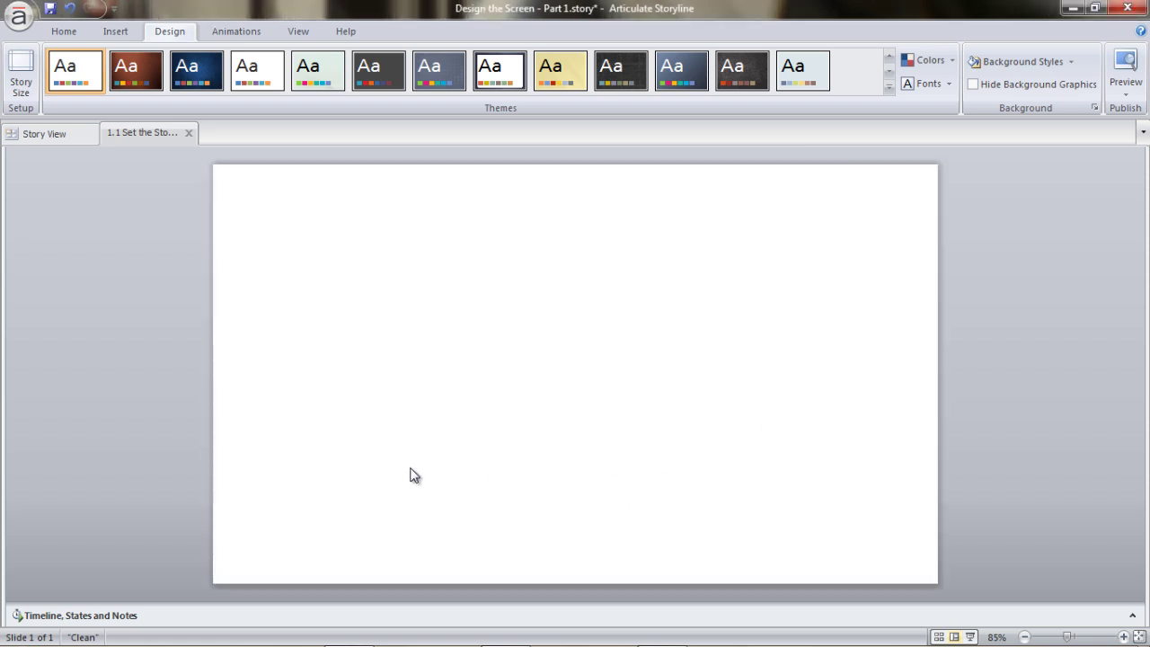
Turn off the slide's Prev and Next buttons in its properties, then bring up Player properties
right_click(122, 300)
click(183, 533)
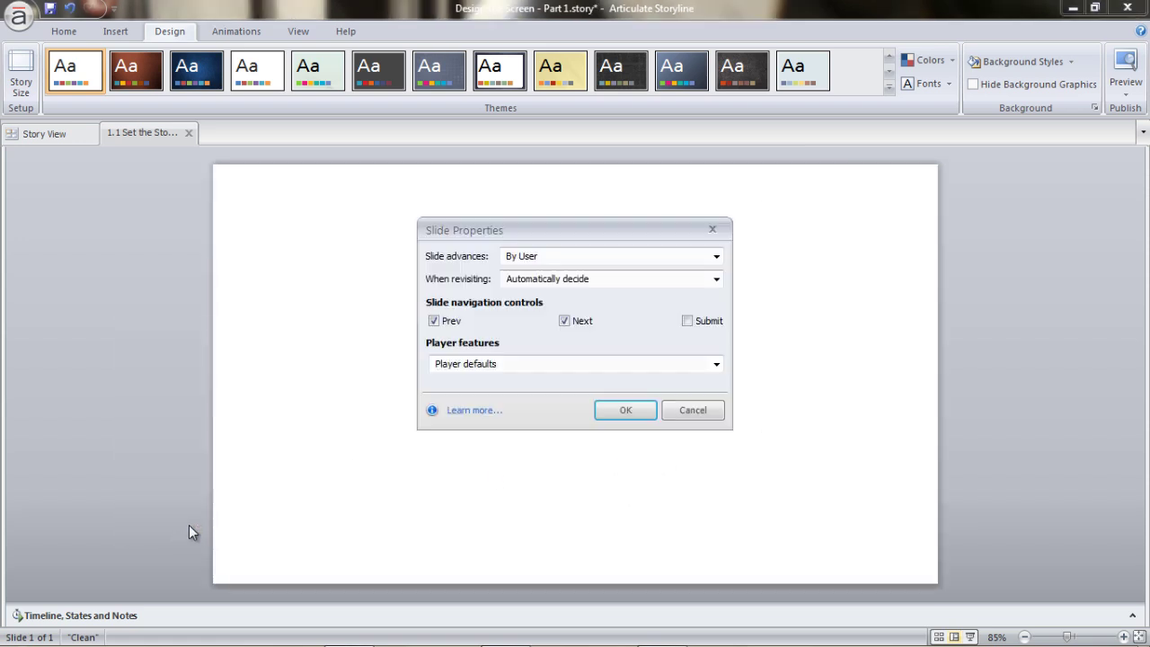
click(433, 322)
click(566, 321)
click(634, 409)
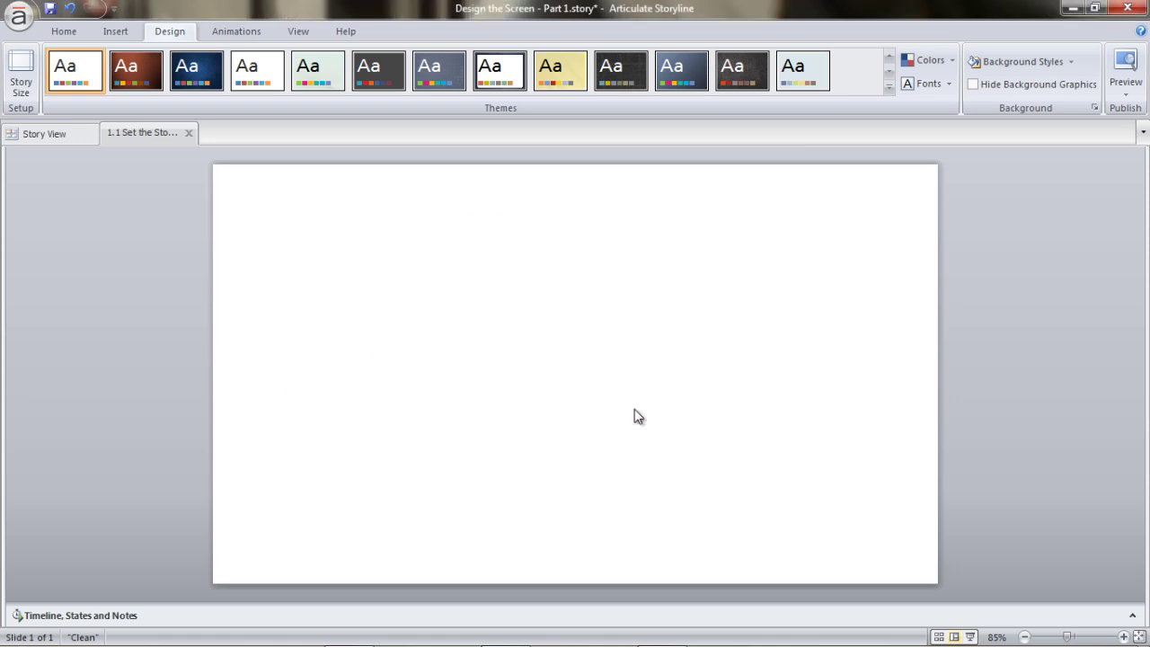
click(70, 33)
click(894, 70)
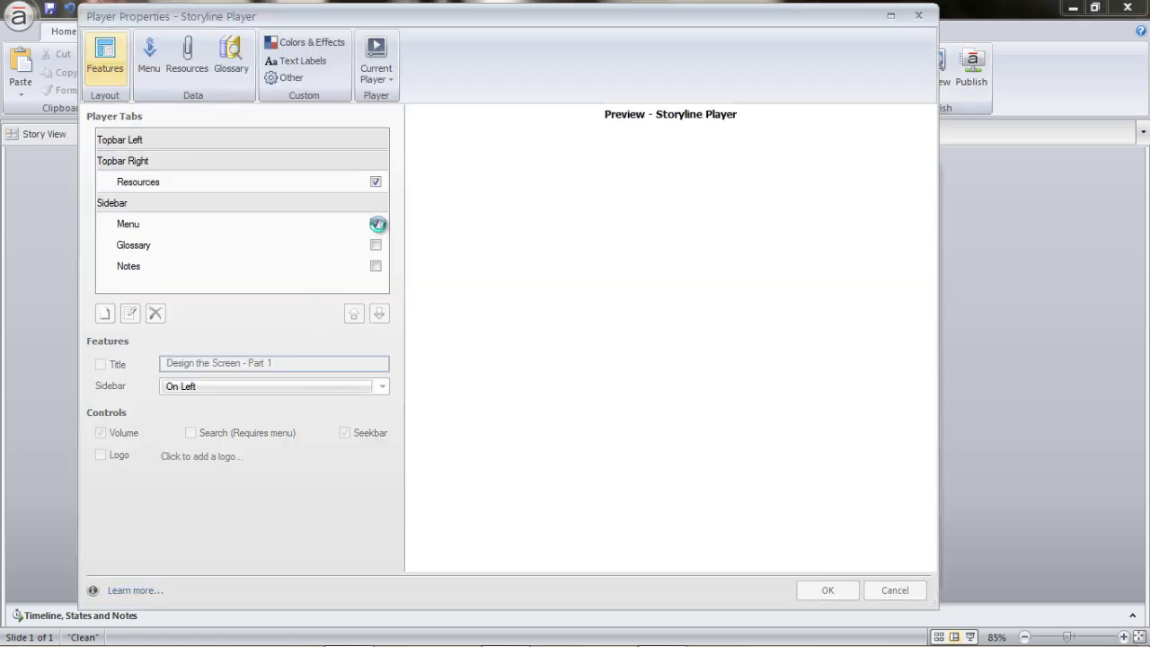
Remove the Menu and Resources tabs and the volume control from the player, keeping the seekbar
click(376, 225)
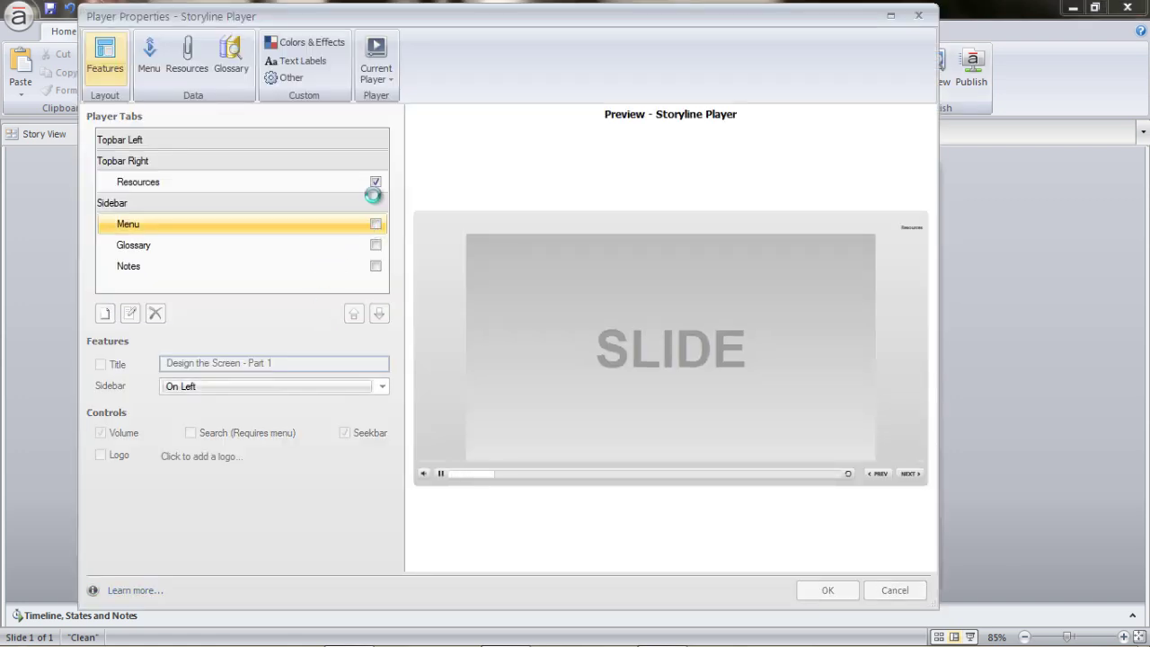
click(376, 182)
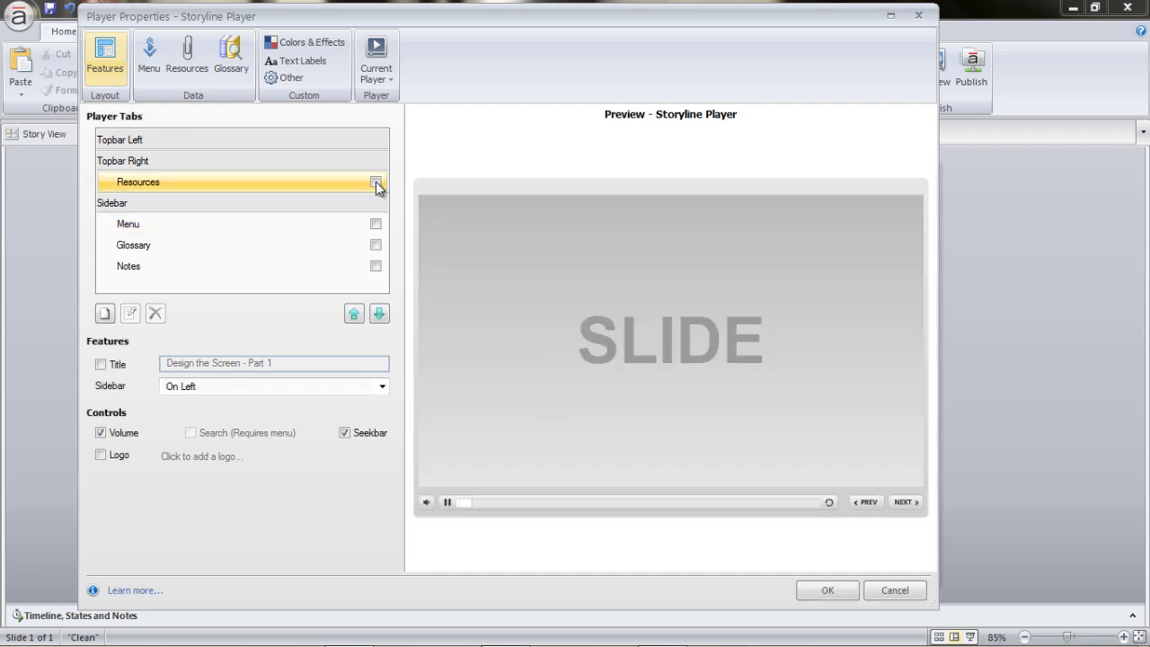
click(100, 432)
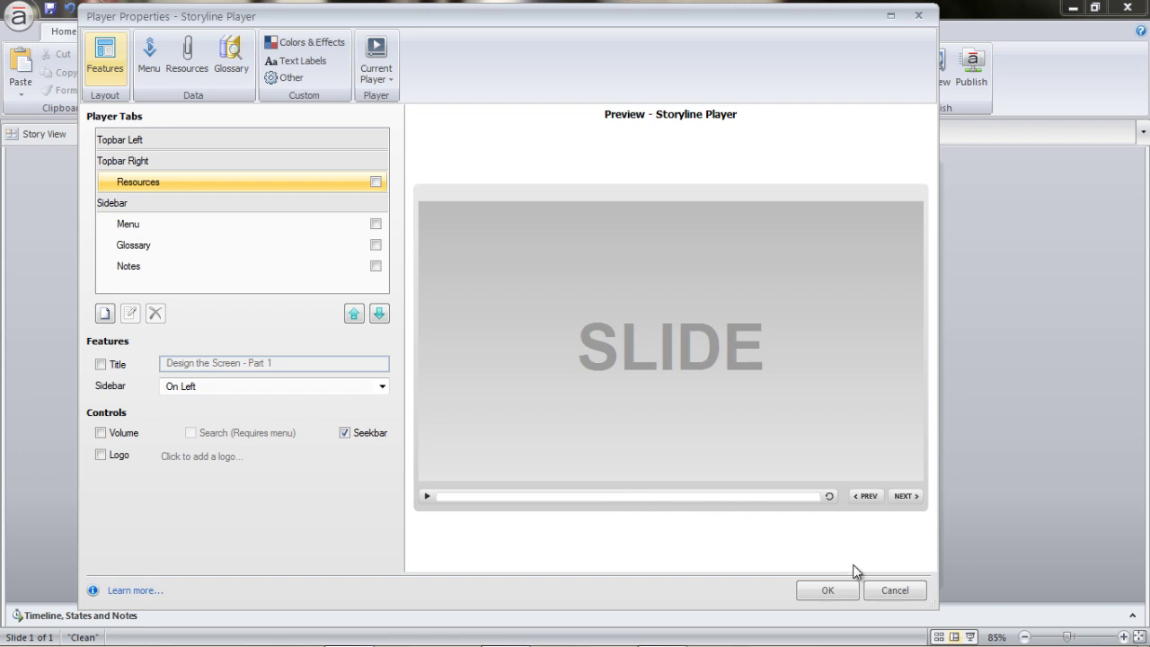
click(844, 591)
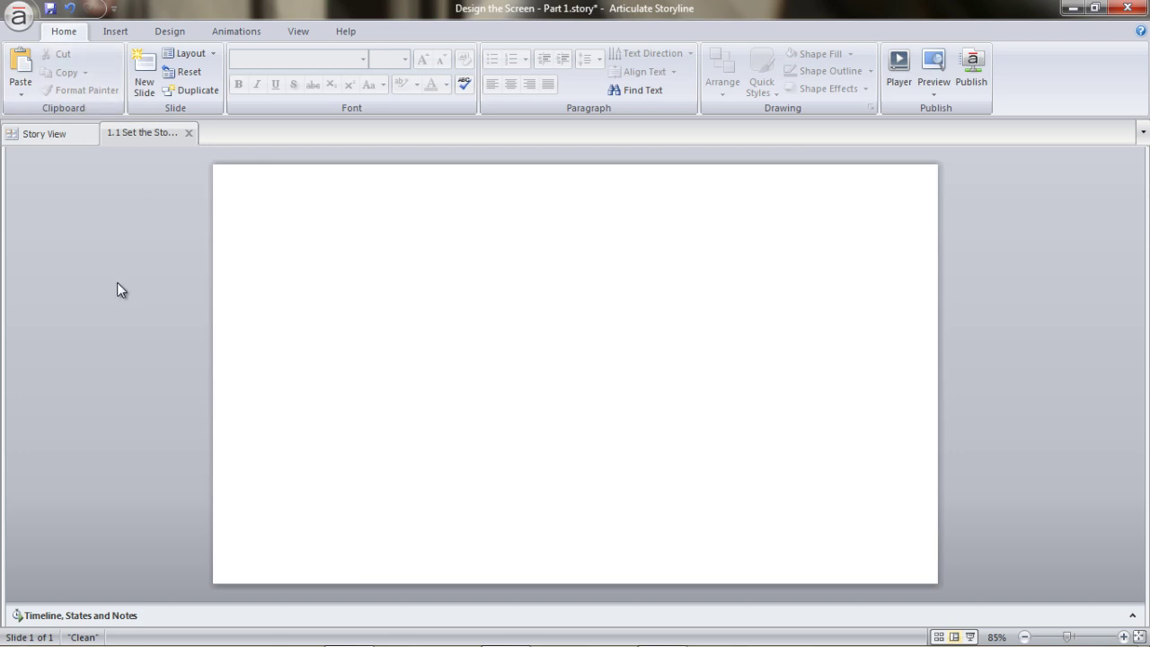
Insert the picture shutterstock_131585624 from file onto the slide
click(117, 36)
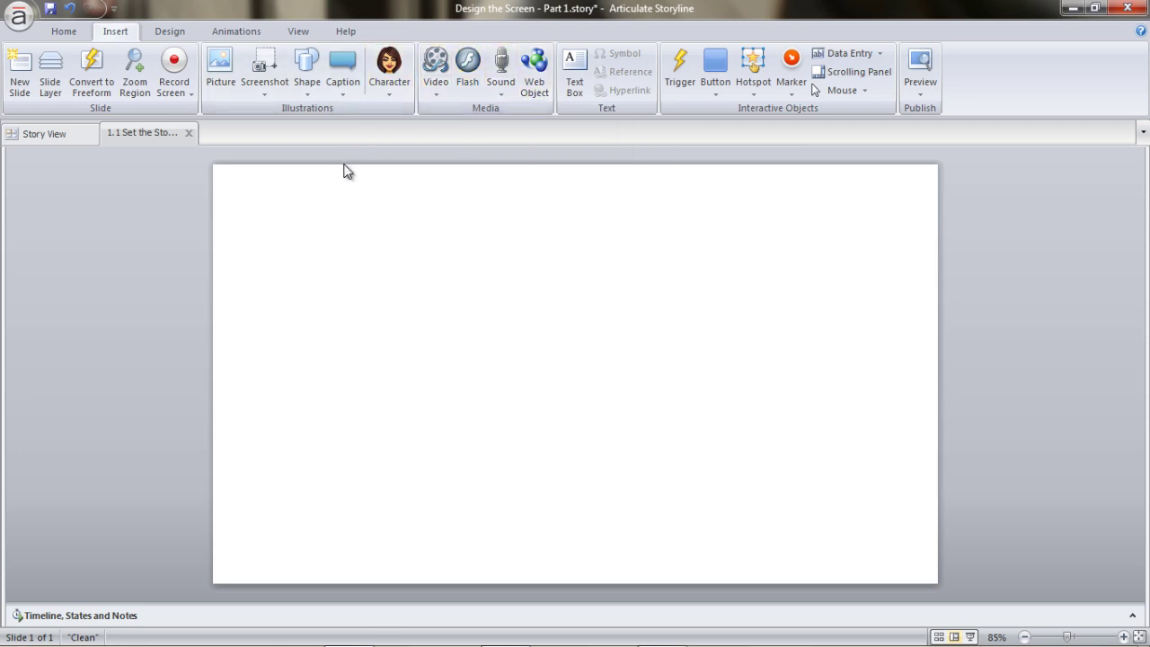
click(222, 79)
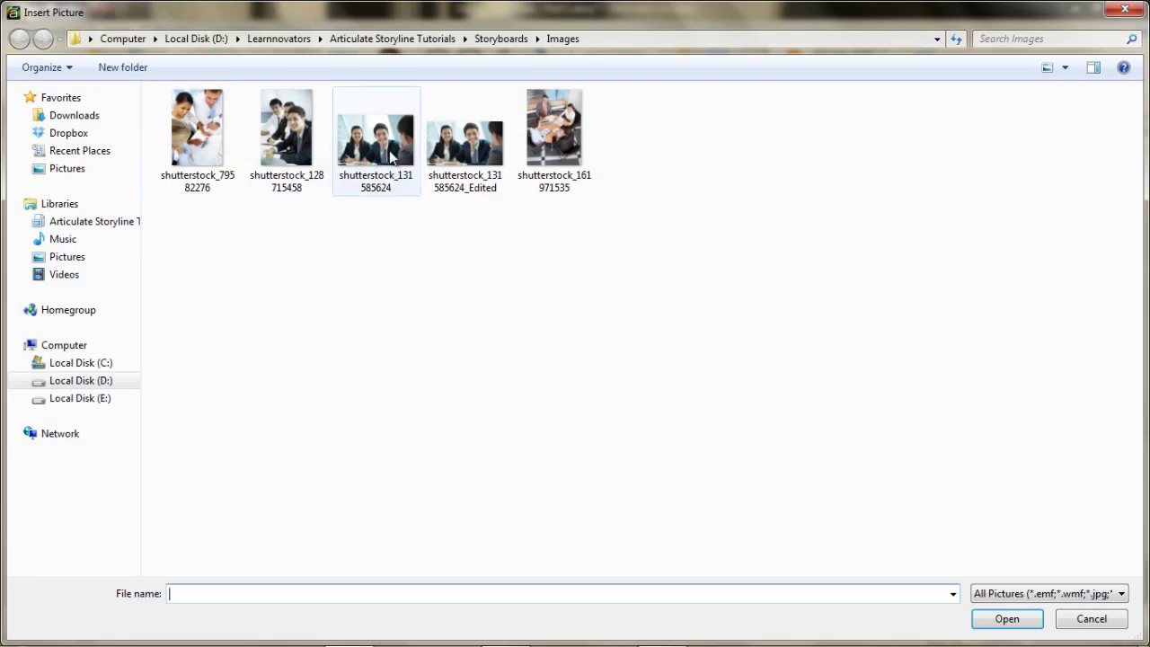
double_click(389, 150)
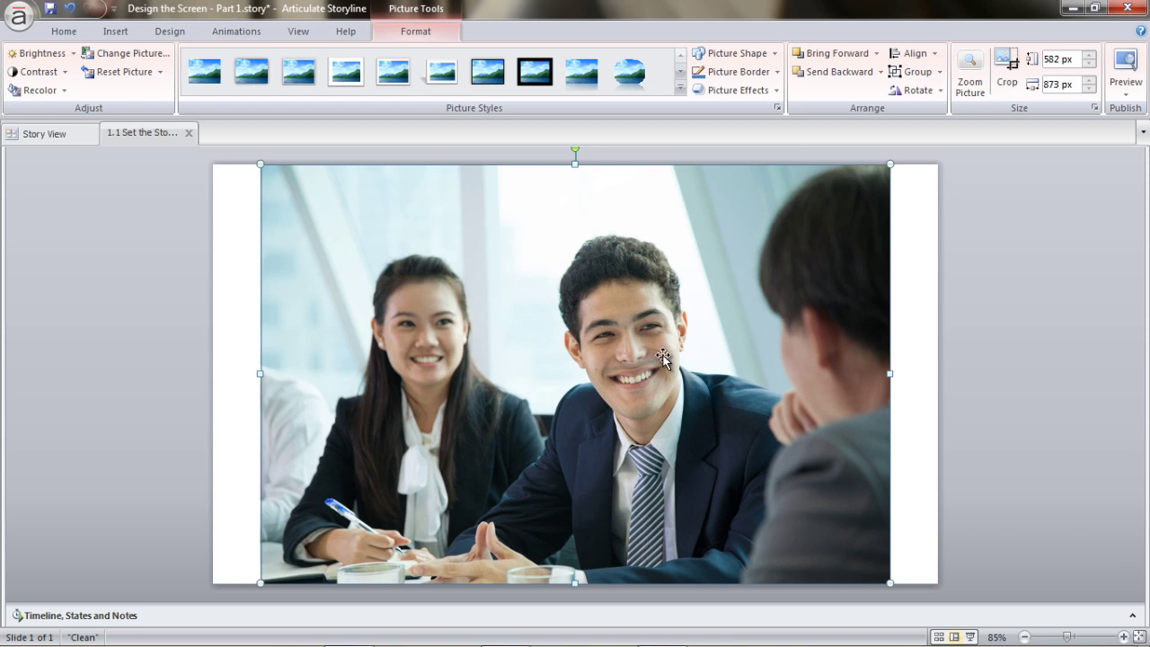
Crop the top strip off the photo, leaving it 873 × 487 px, and reselect it
click(1007, 77)
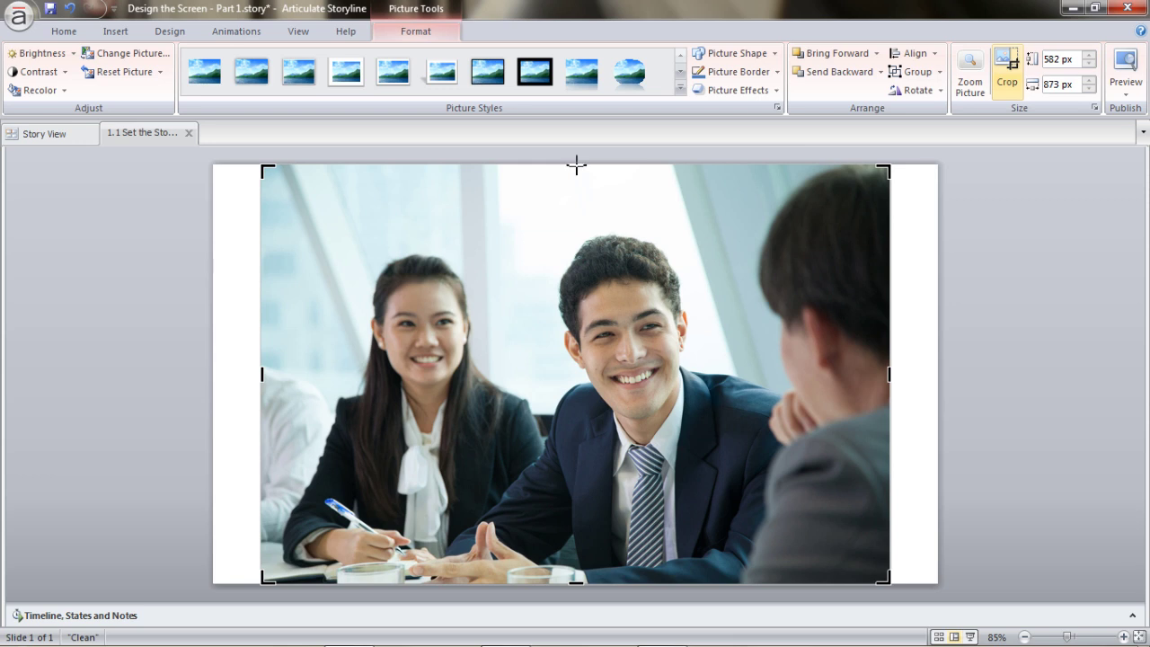
drag(576, 164, 576, 237)
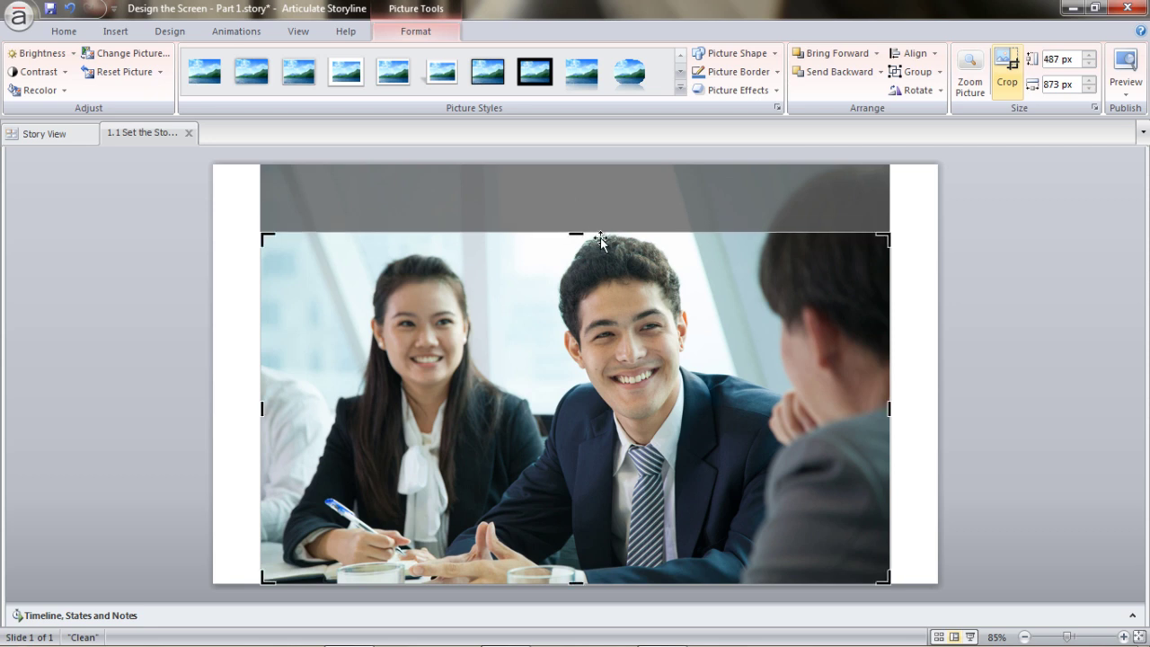
click(1028, 312)
click(539, 449)
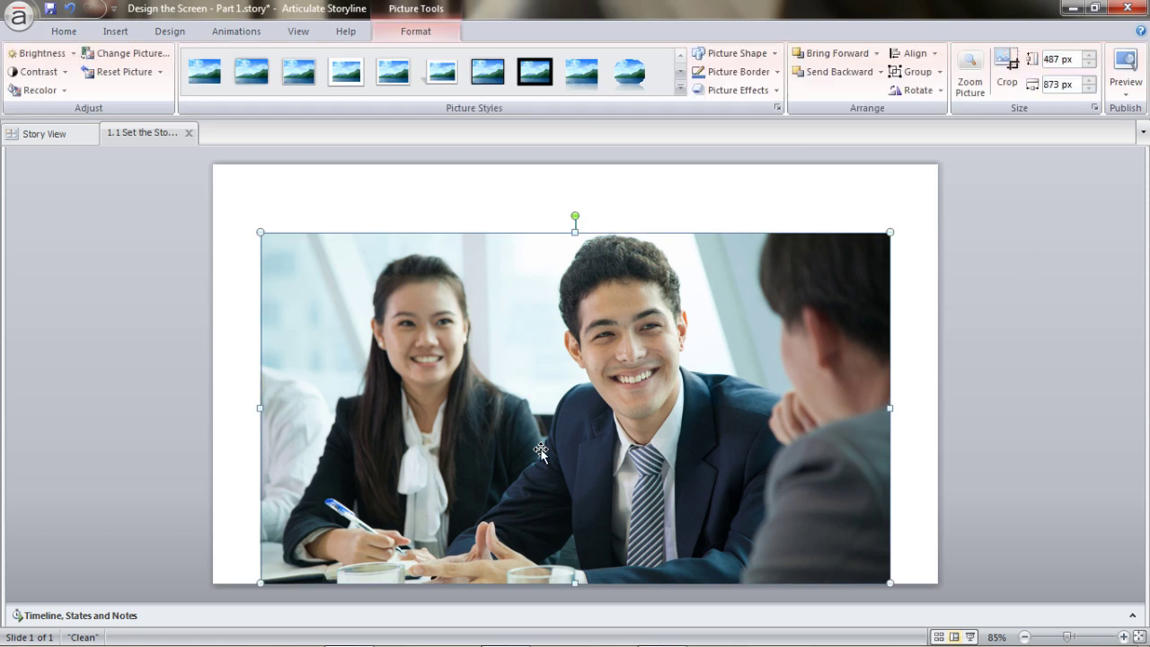
Align the photo to the slide's centre and middle, then deselect it
click(913, 53)
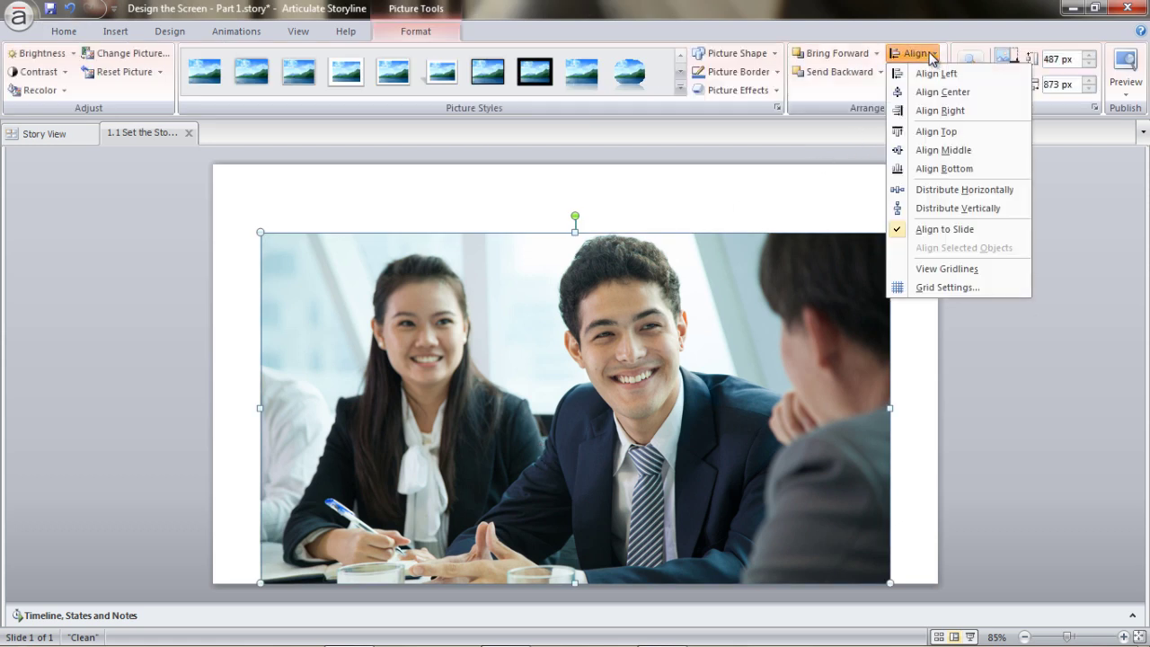
click(928, 101)
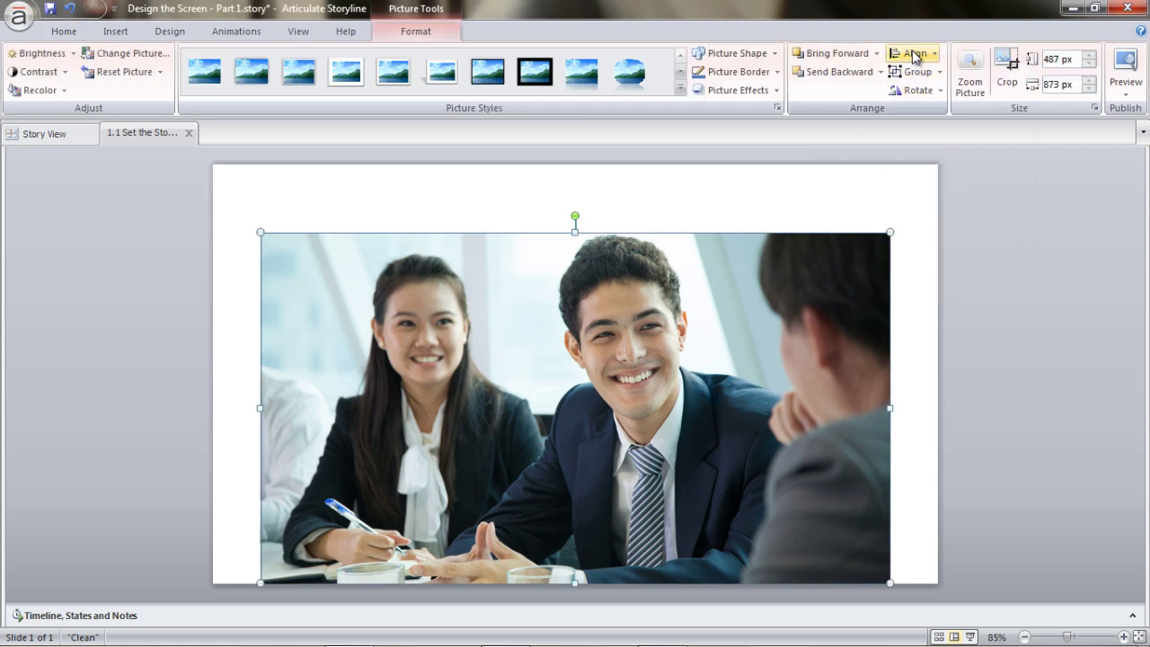
click(912, 53)
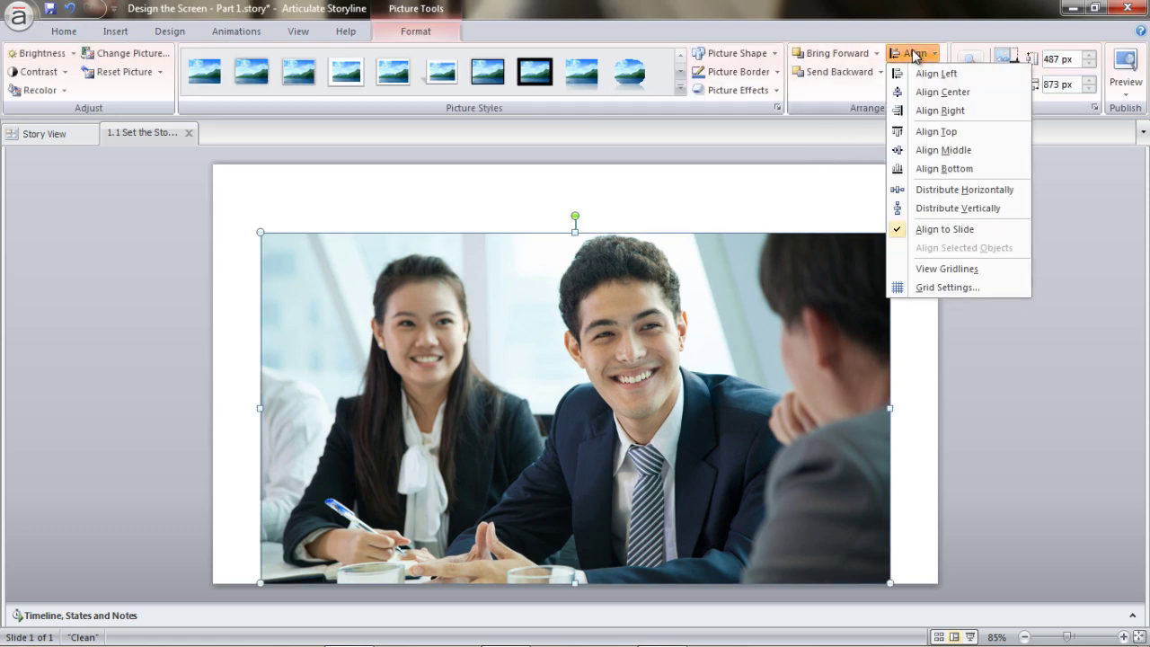
click(941, 150)
click(1033, 373)
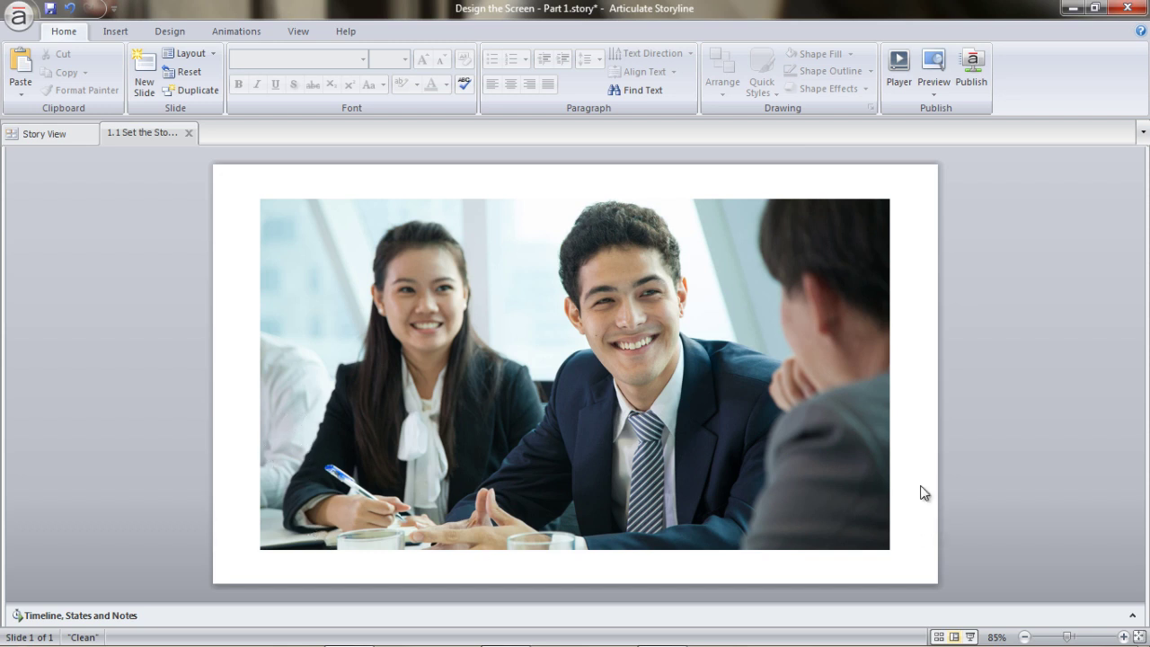
Draw a wide text box across the photo's lower half and type 'The ability to communicate effectively...'
click(115, 30)
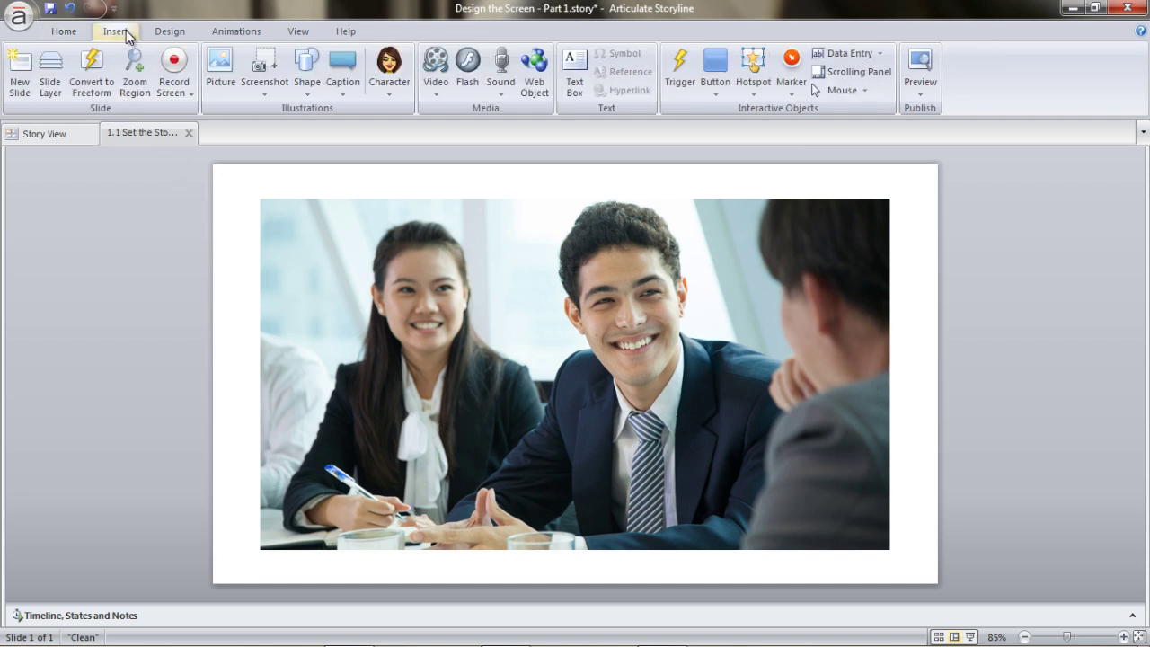
click(575, 86)
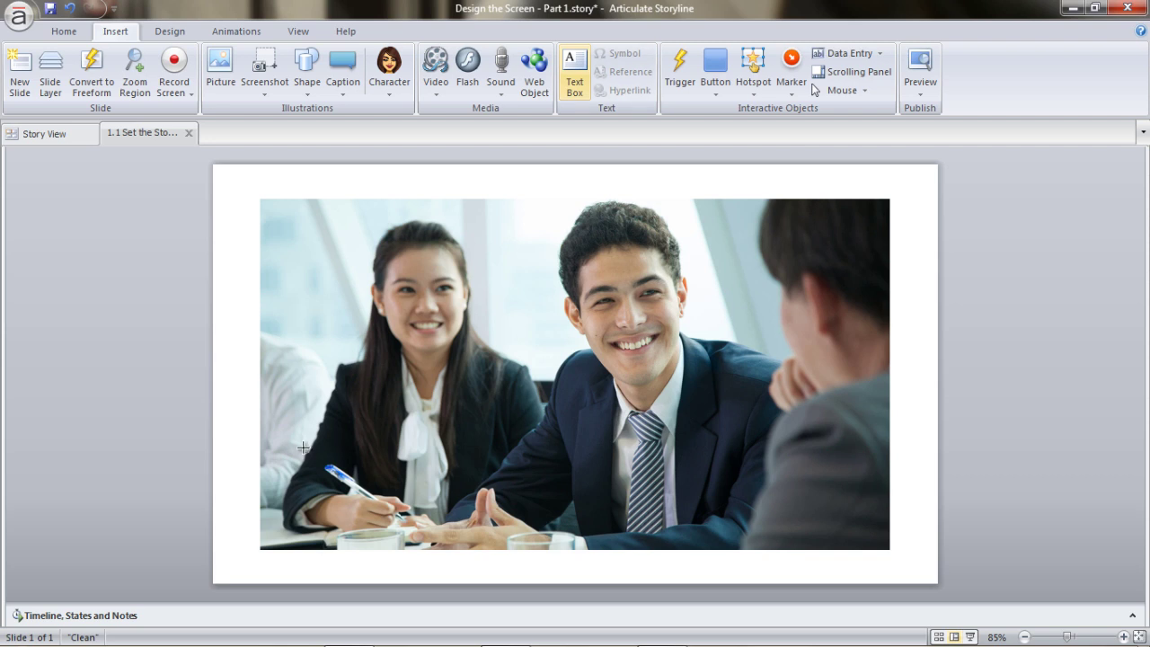
drag(307, 441, 858, 441)
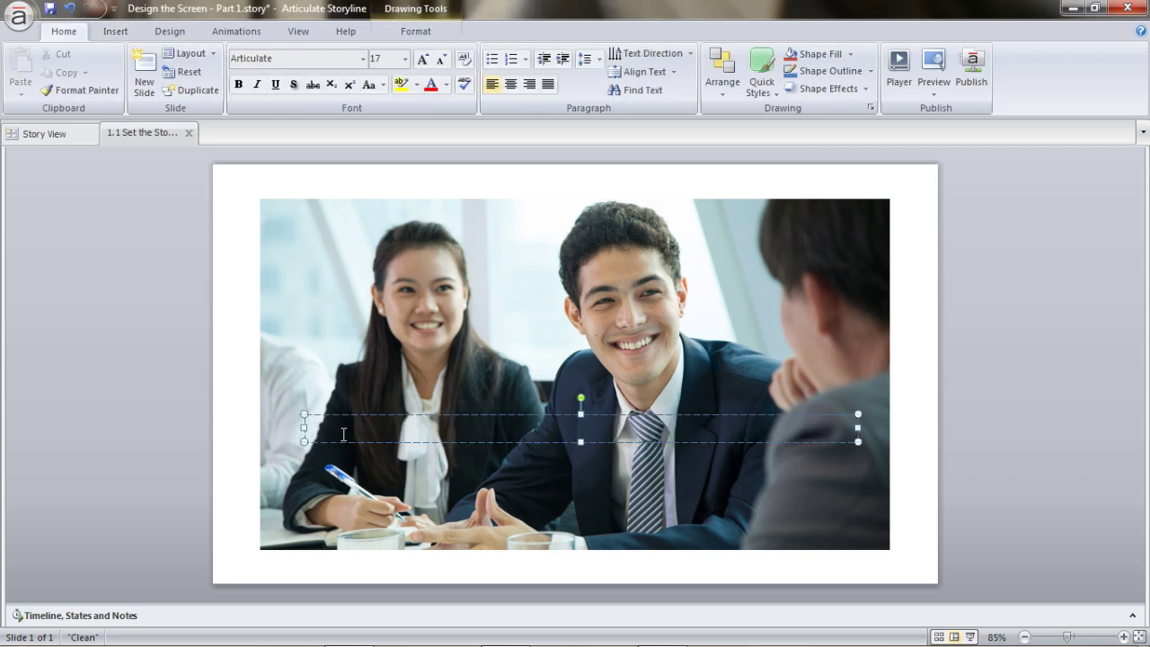
text(Thank)
text(lity to com)
text(municate effe)
text(ctively...)
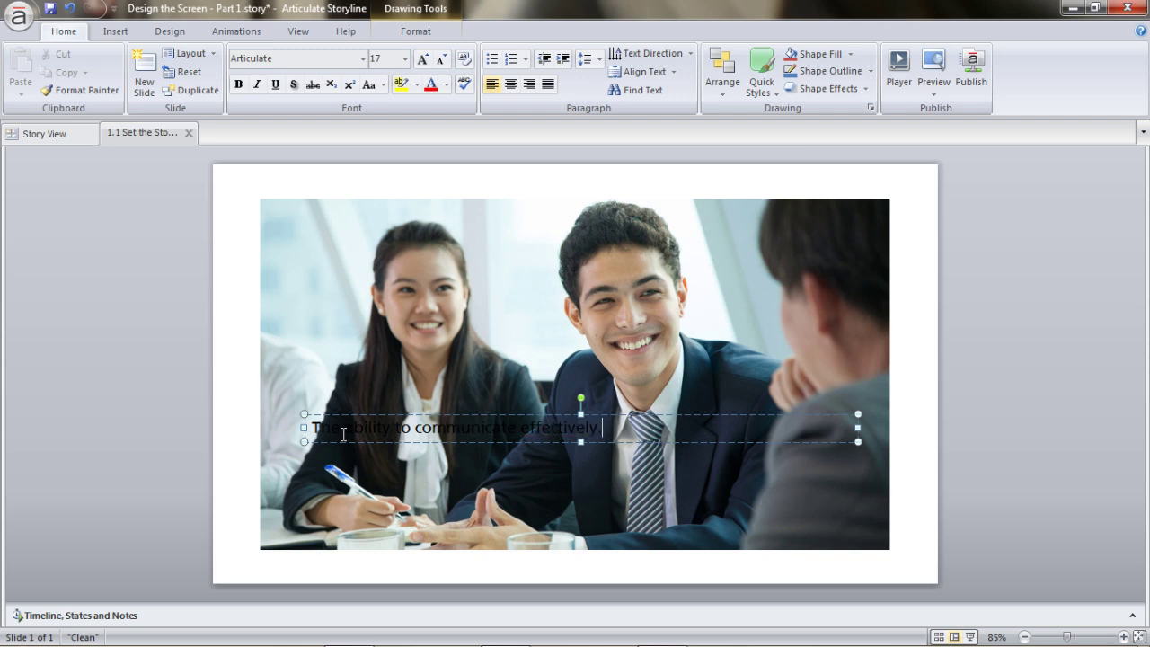
Centre-align the caption and make its text white
click(509, 85)
text(.)
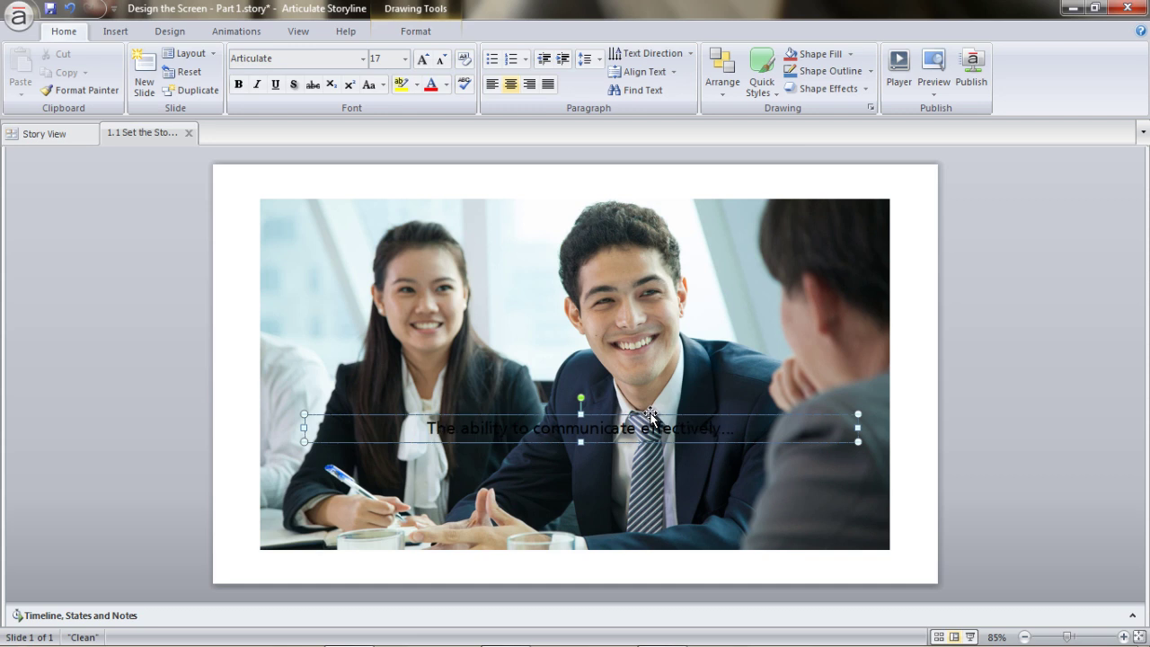
key(Escape)
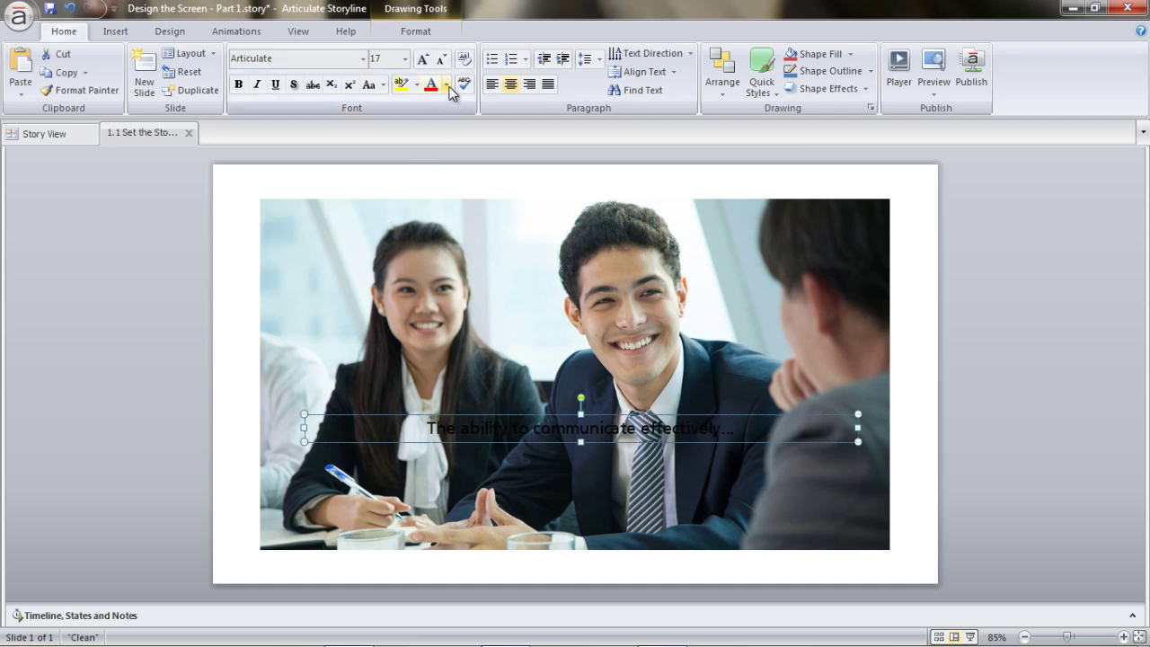
click(446, 85)
click(430, 117)
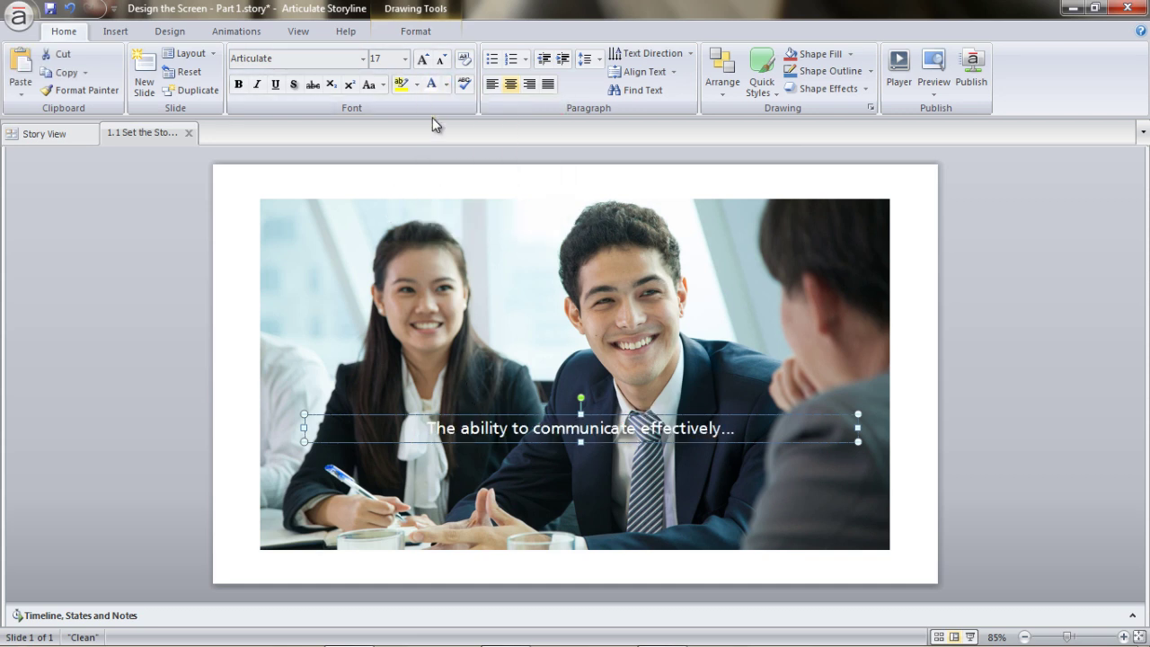